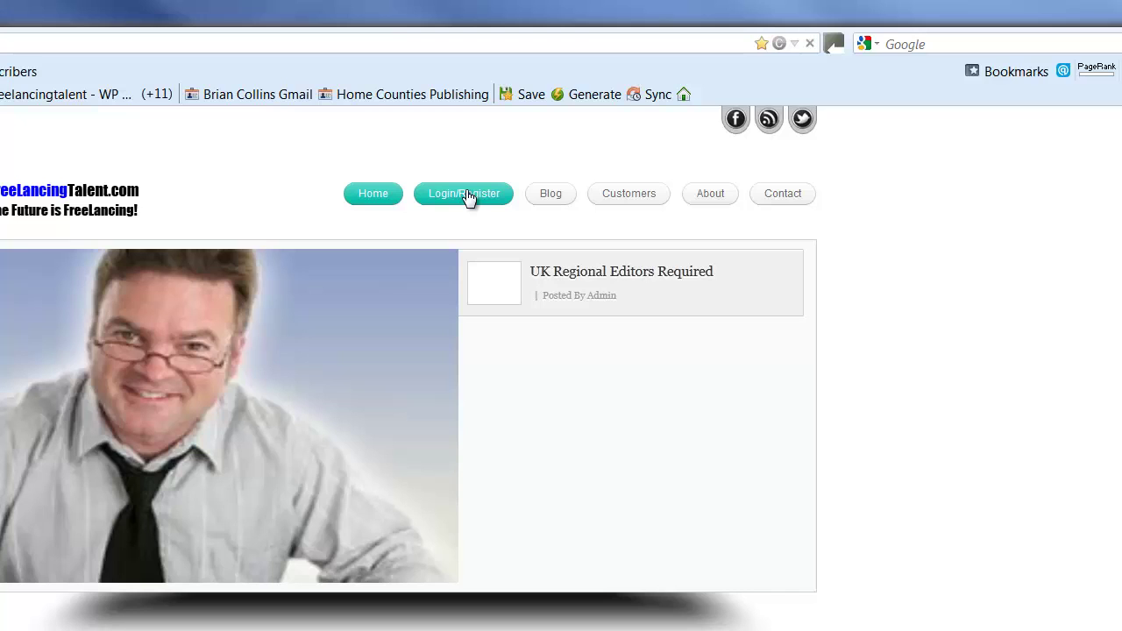
Log in through Login/Register and reach the FreeLancingTalent.com admin Dashboard.
click(469, 197)
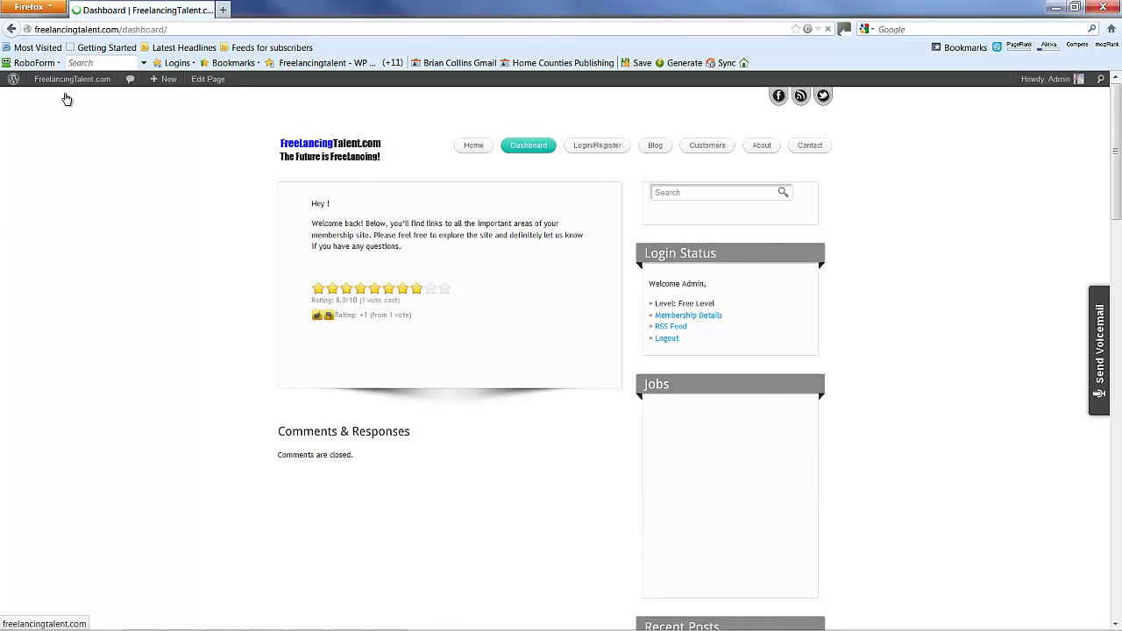
mouse_move(107, 34)
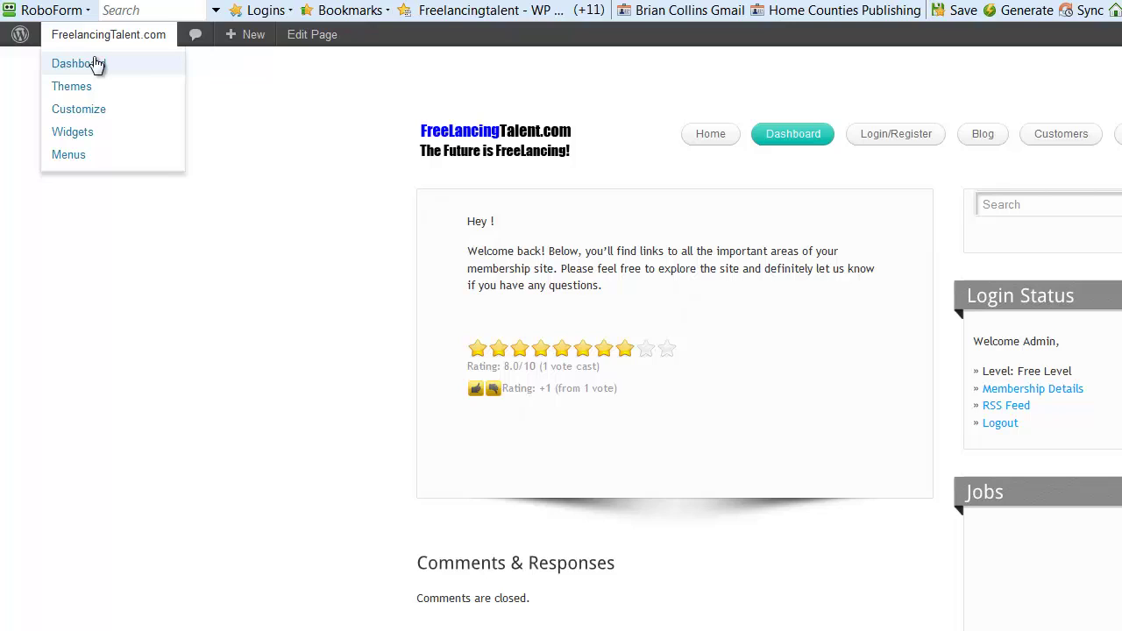
click(74, 63)
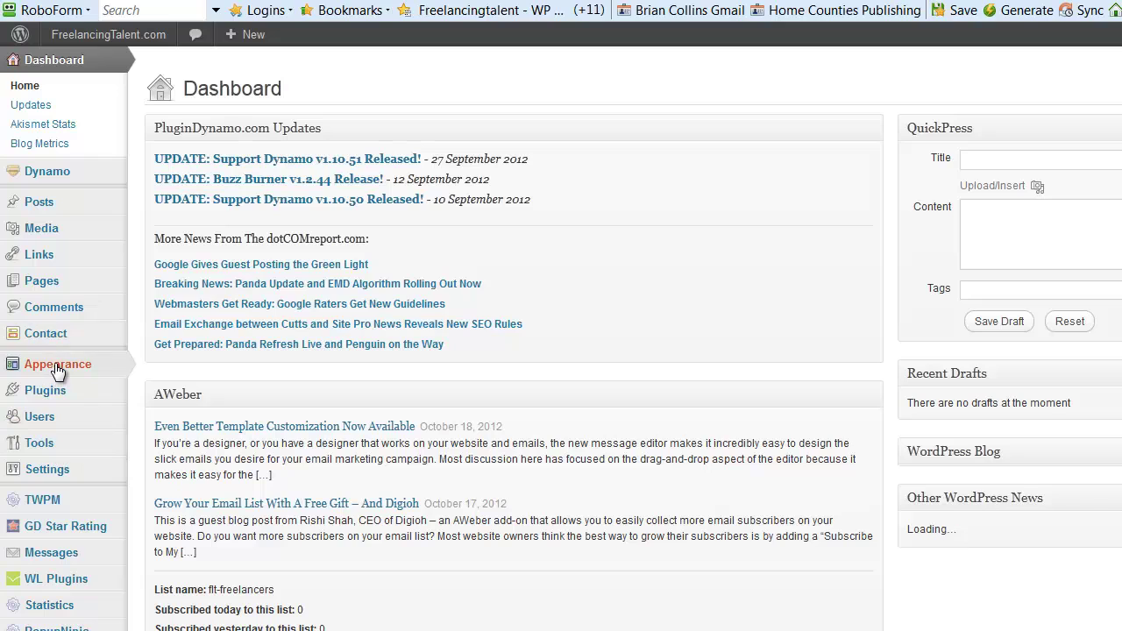
mouse_move(58, 364)
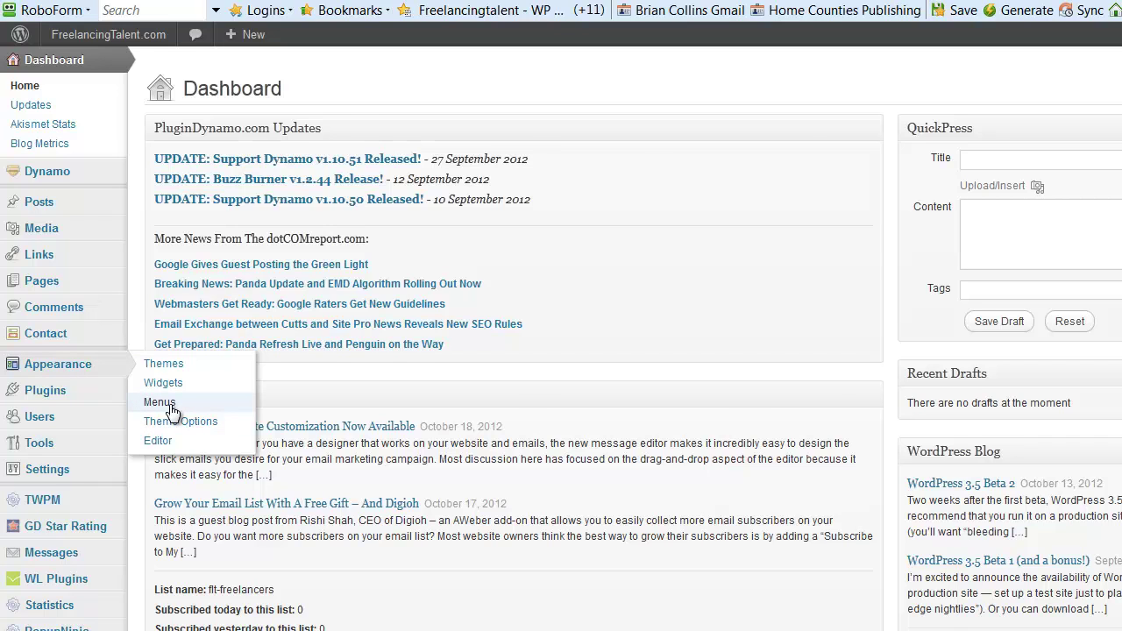
In Menus, add a Custom Link to the cinema page URL labelled 'Video'.
click(160, 402)
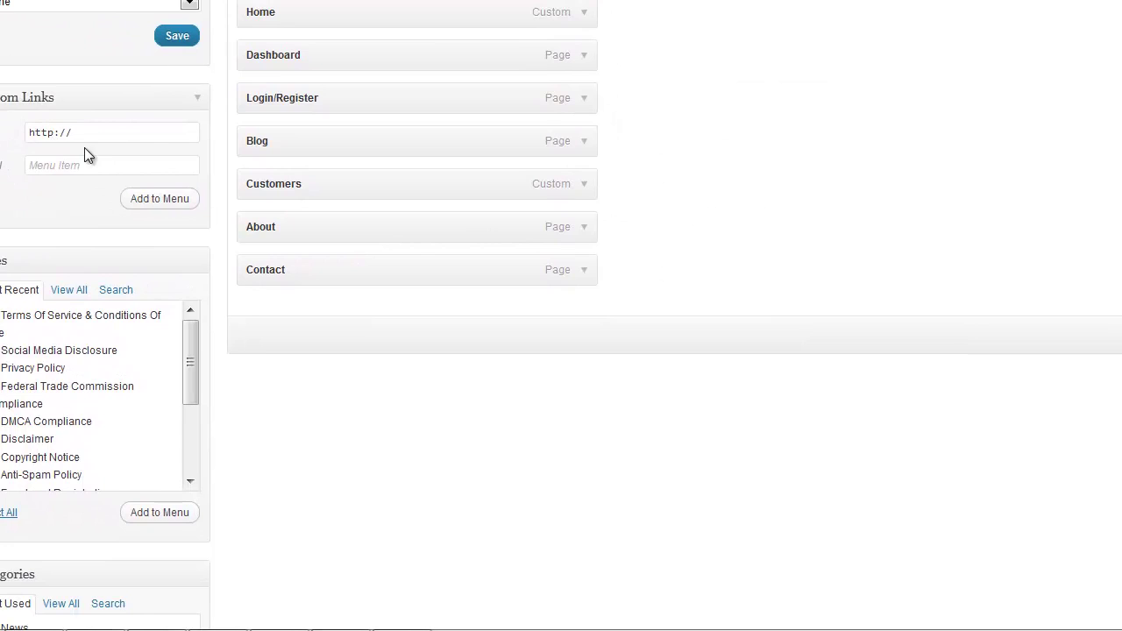
click(91, 132)
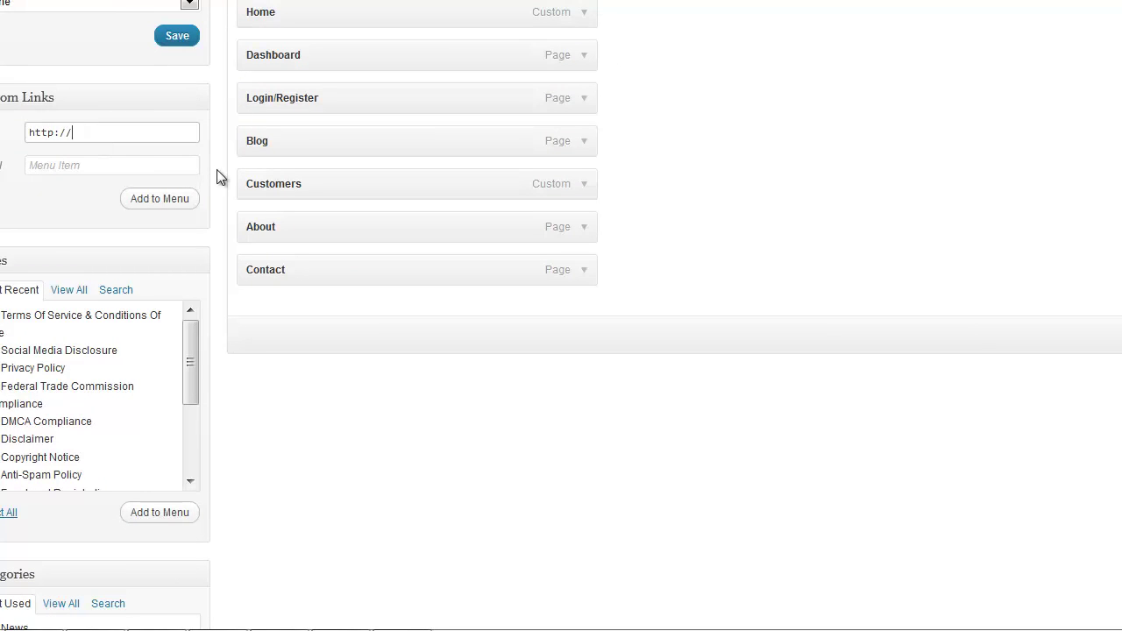
text(freela)
text(ncing)
text(talent.c)
text(om/)
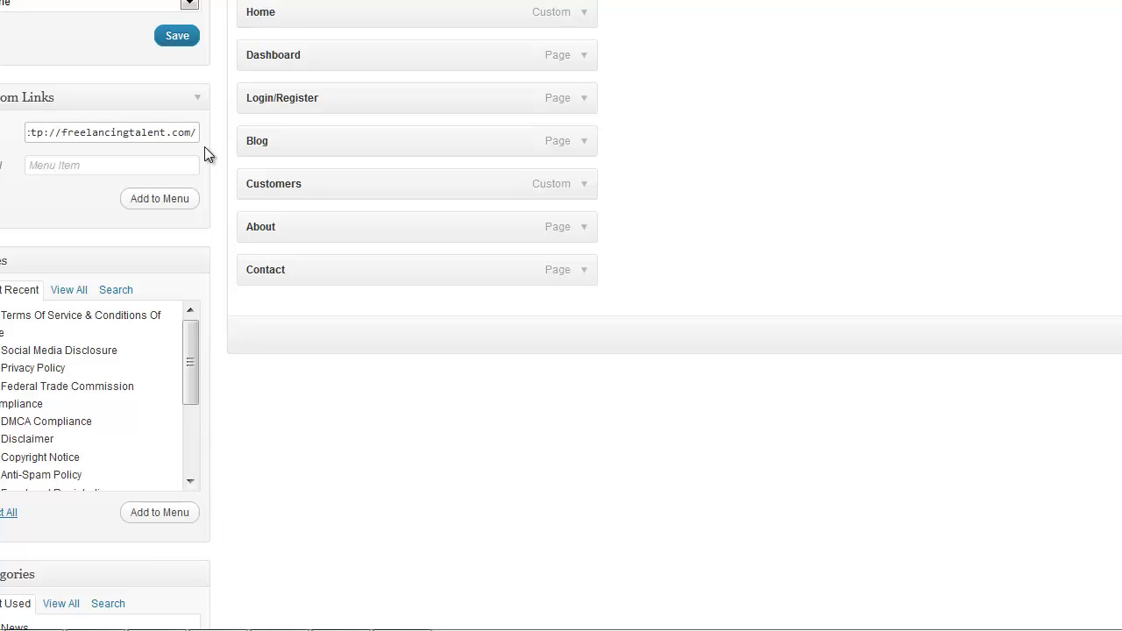
text(ci)
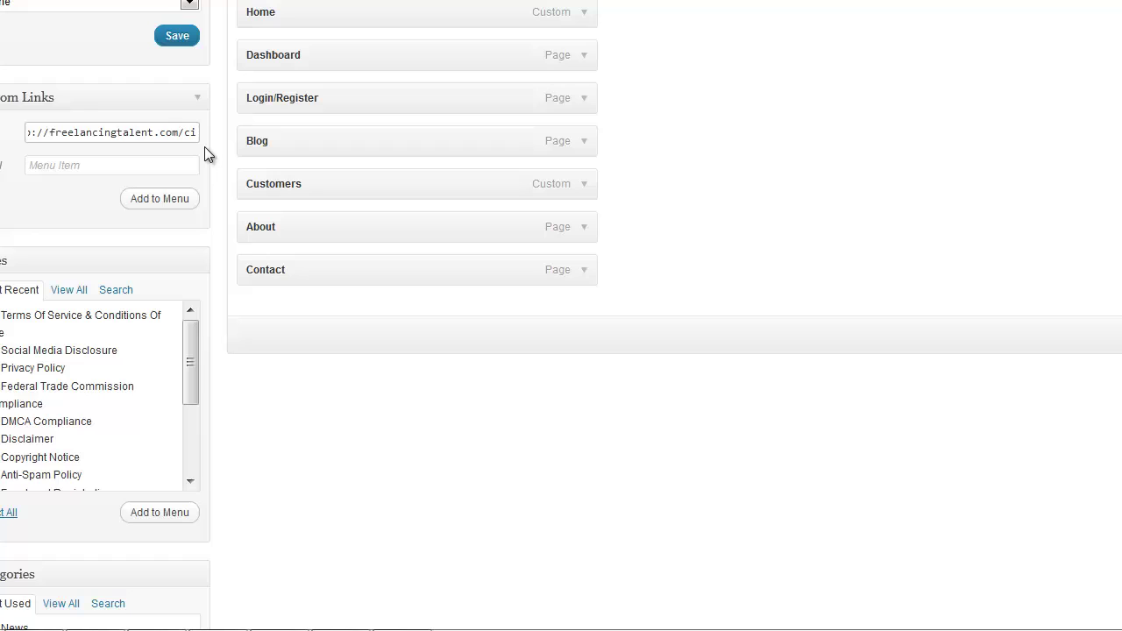
text(nema)
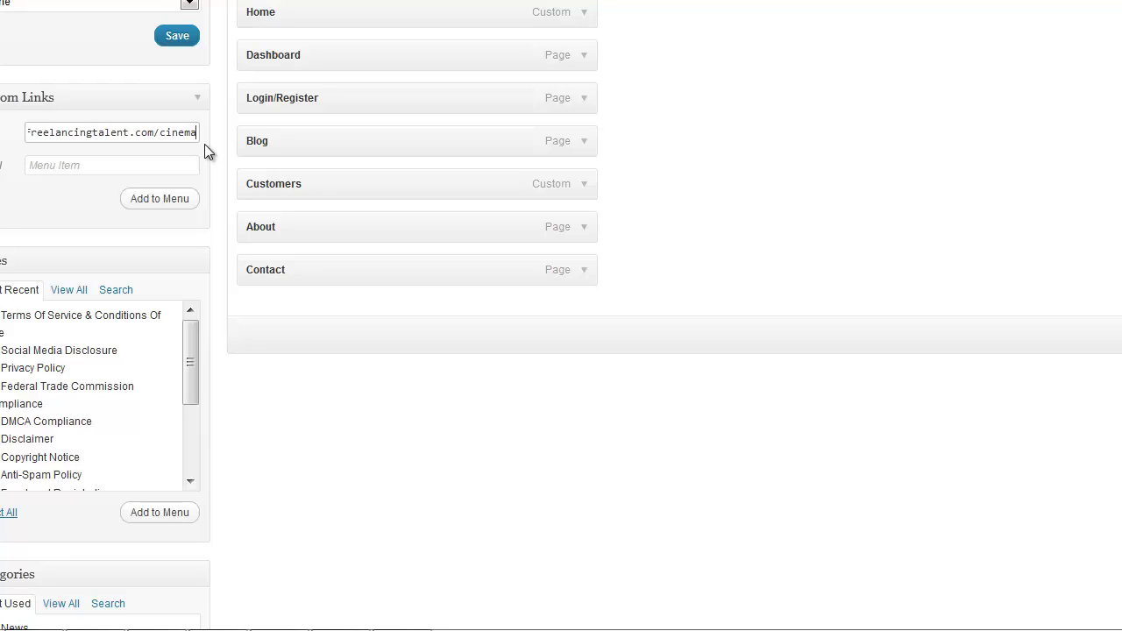
key(Tab)
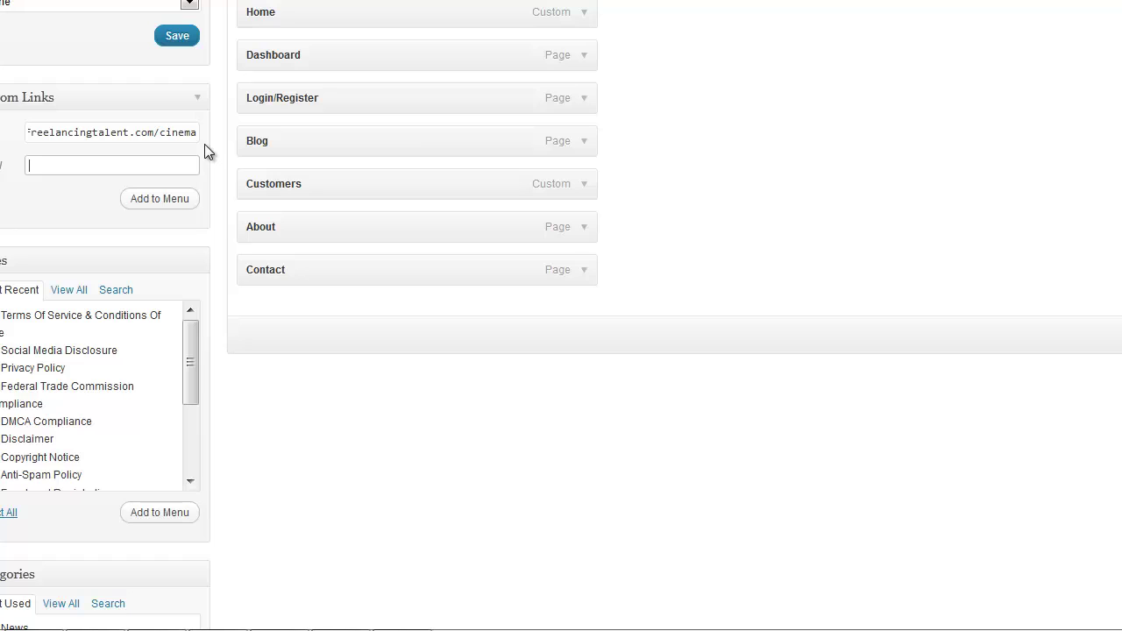
text(Vid)
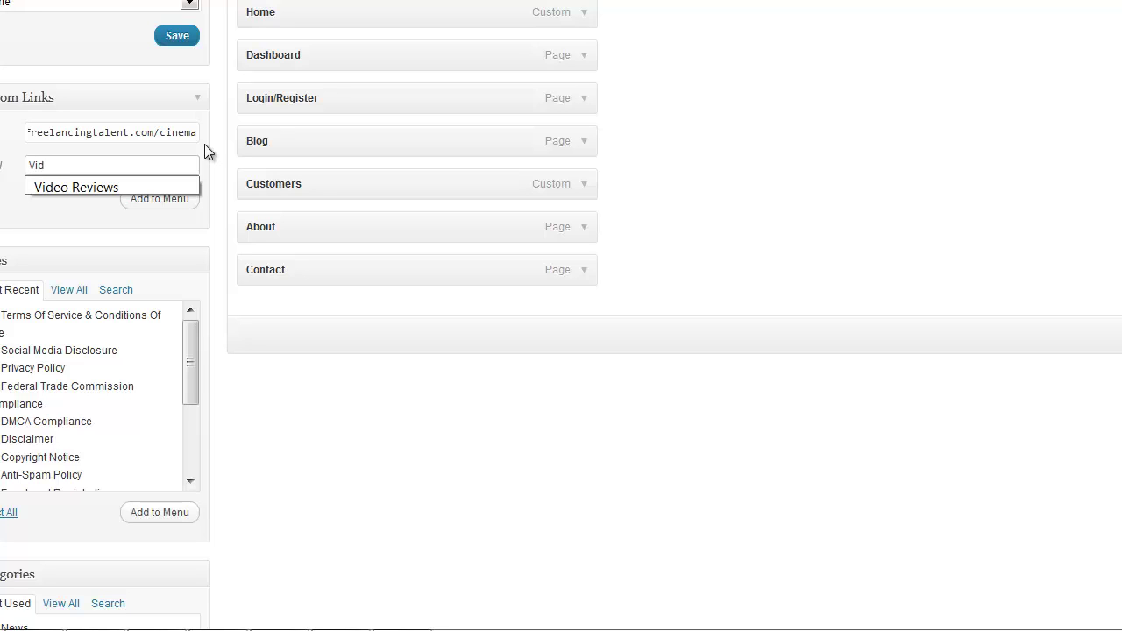
text(eo)
click(187, 163)
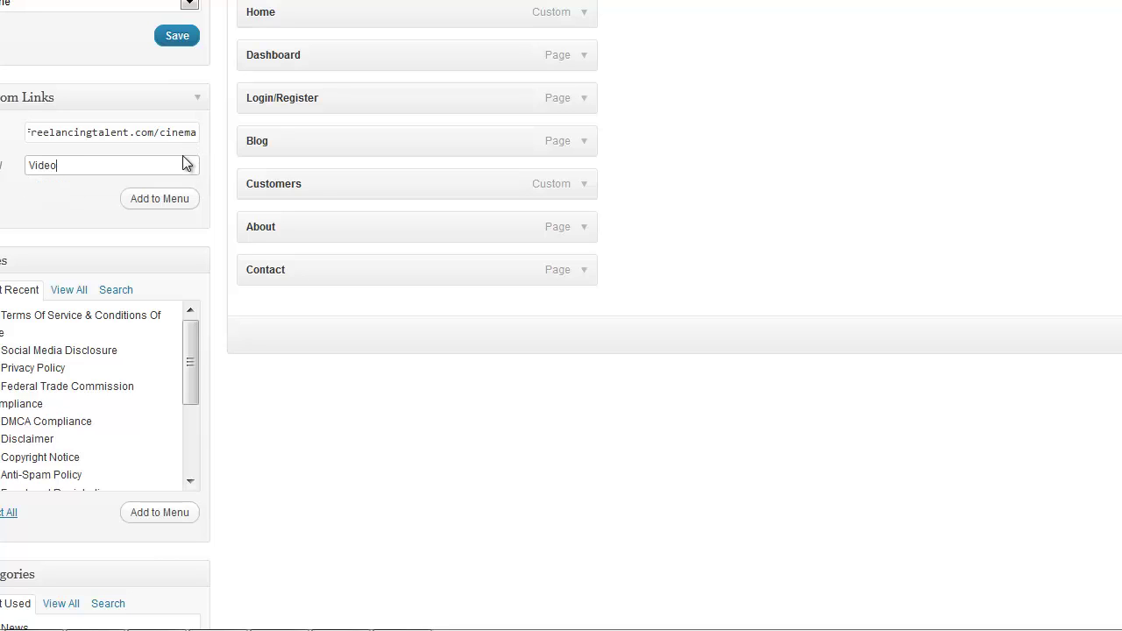
click(160, 198)
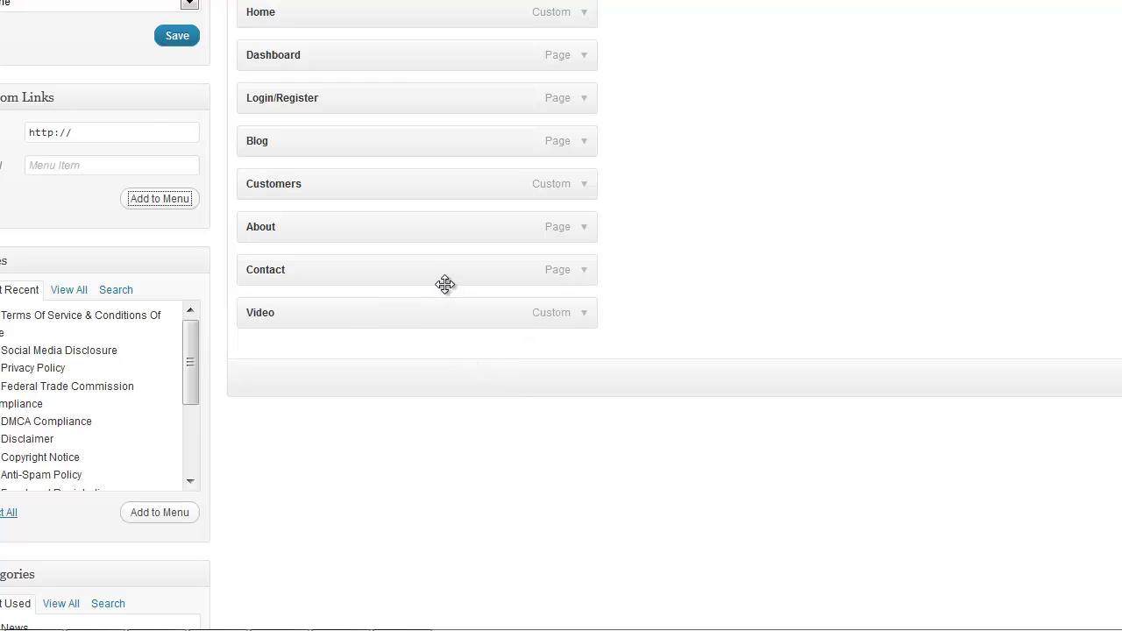
Move the Video item up to follow Login/Register and open FreelancingTalent.com in a new tab.
mouse_move(366, 322)
mouse_down()
mouse_move(374, 138)
mouse_move(391, 156)
mouse_move(357, 143)
mouse_up()
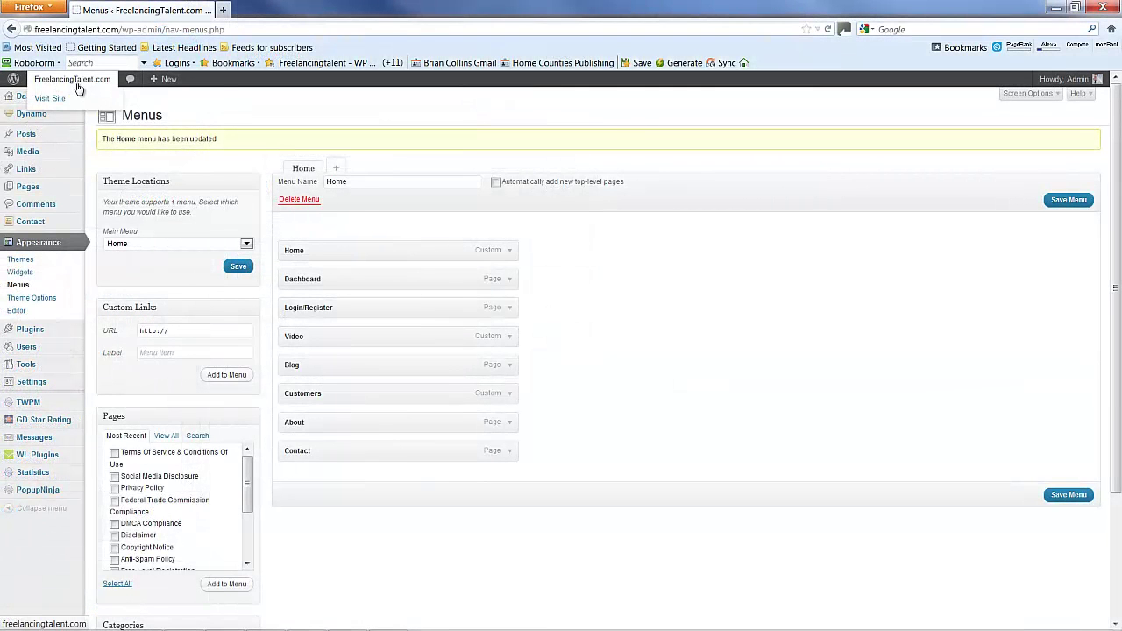
right_click(77, 83)
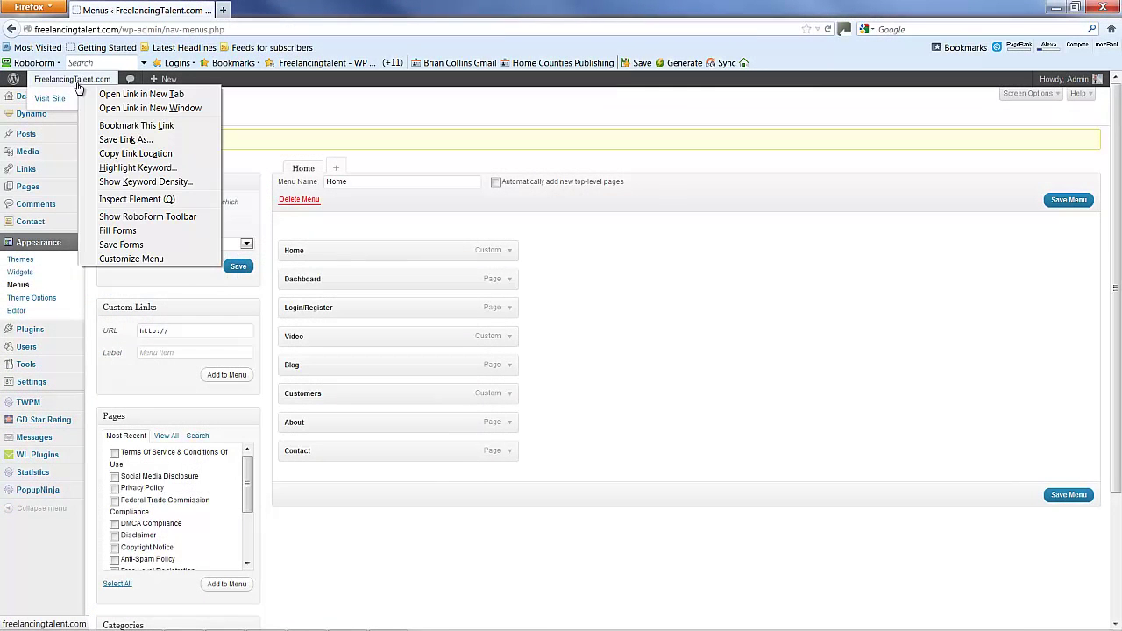
click(141, 94)
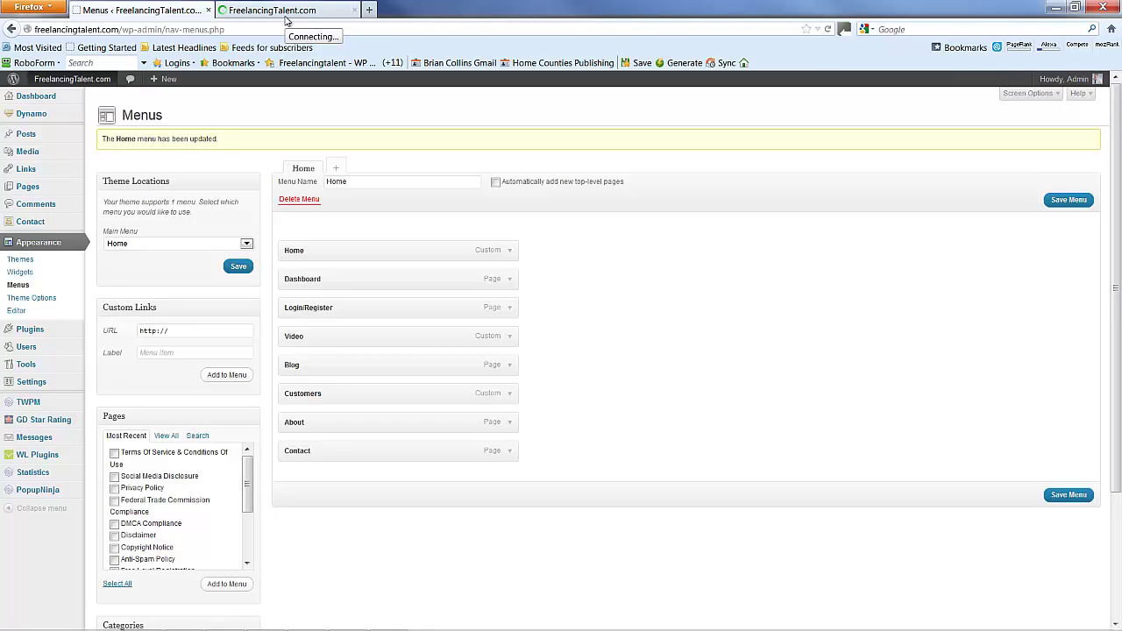
On the live site, go to the Video page and briefly play then pause the training video.
click(286, 11)
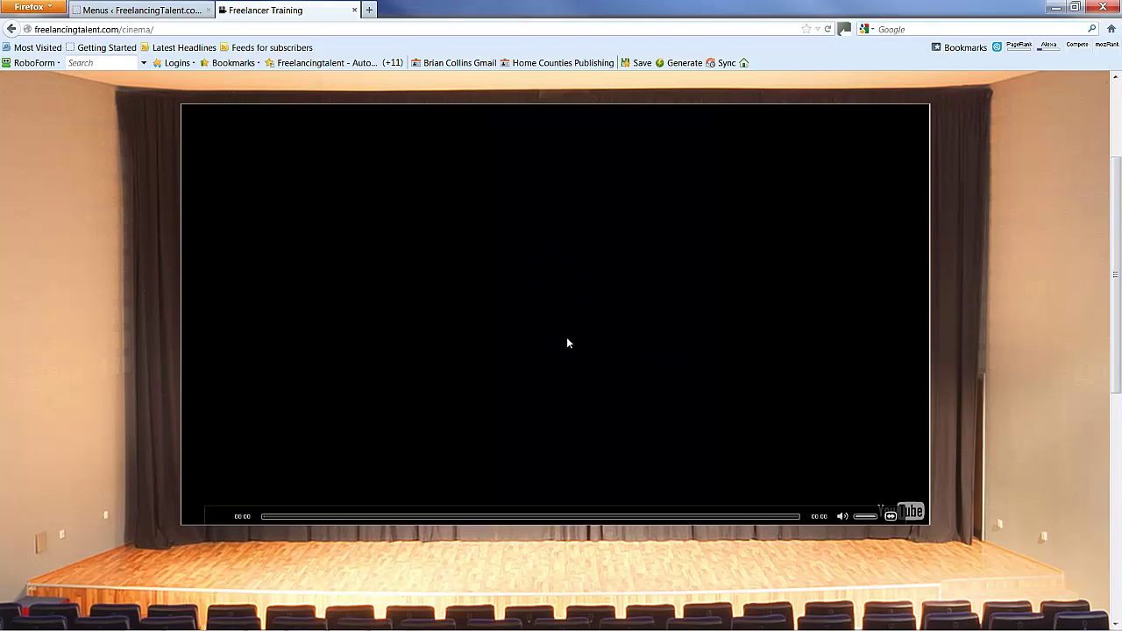
click(536, 315)
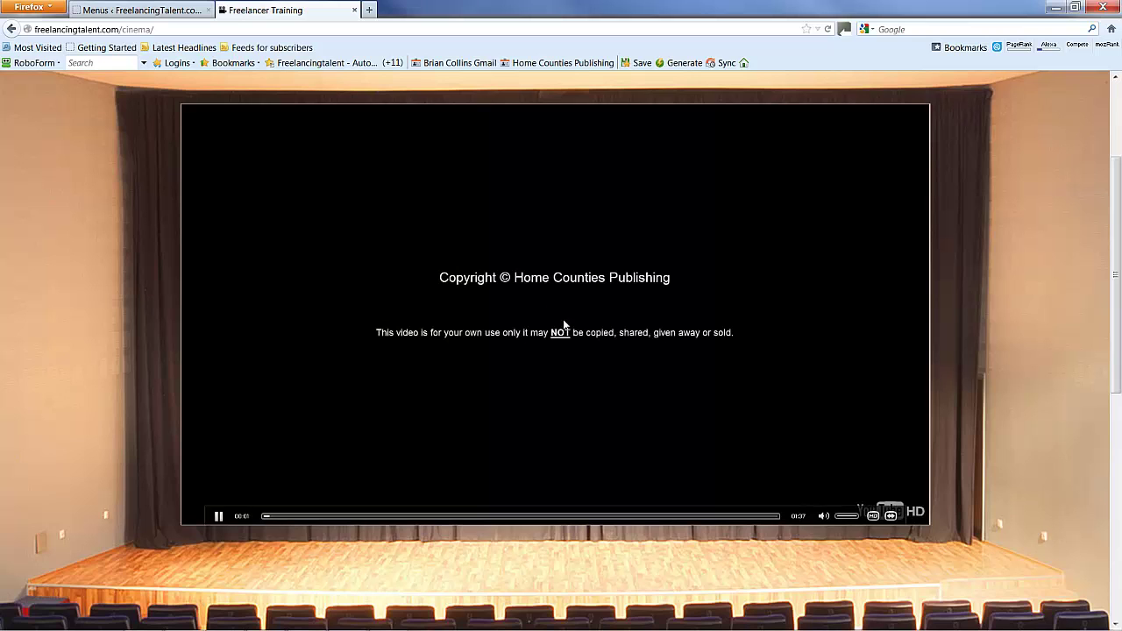
click(560, 316)
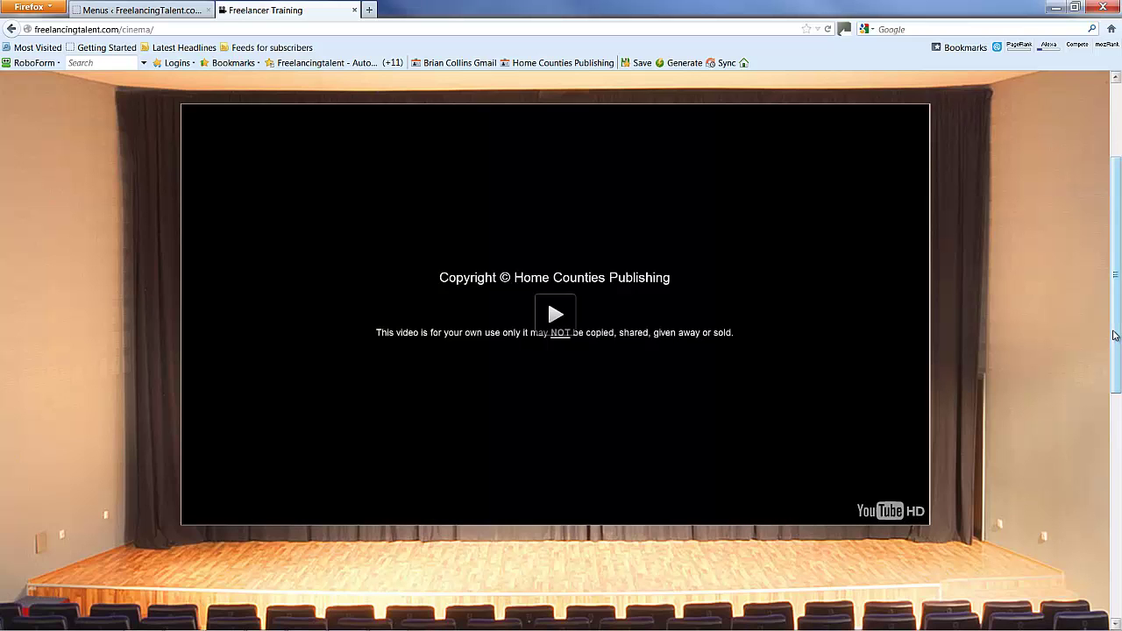
drag(1115, 334, 1116, 604)
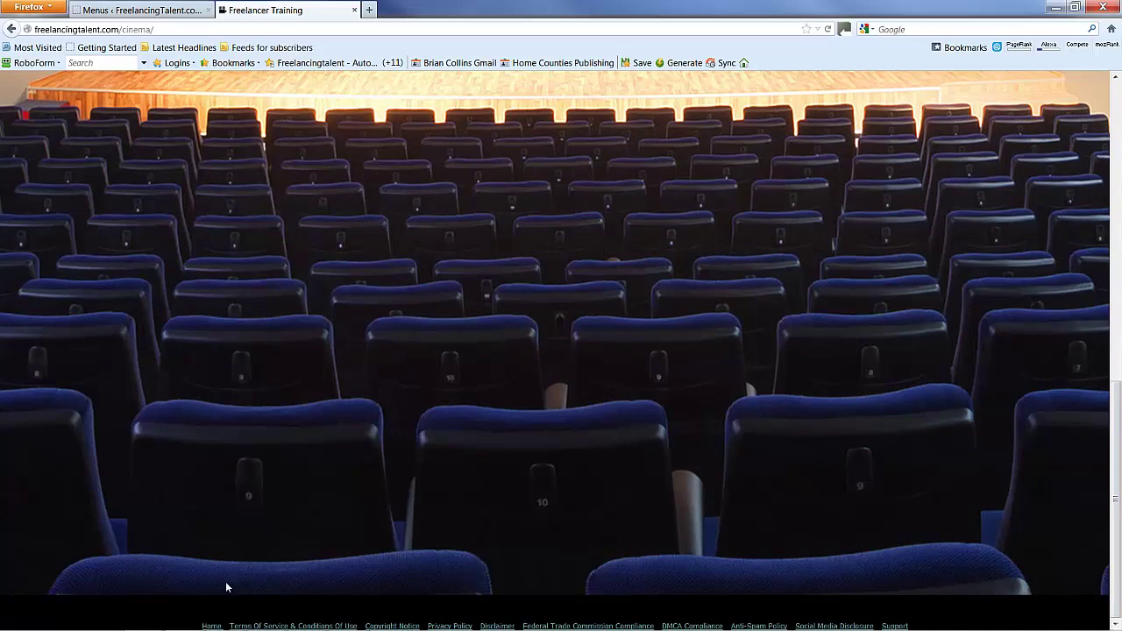
Return to the FreelancingTalent homepage using the footer Home link.
click(212, 625)
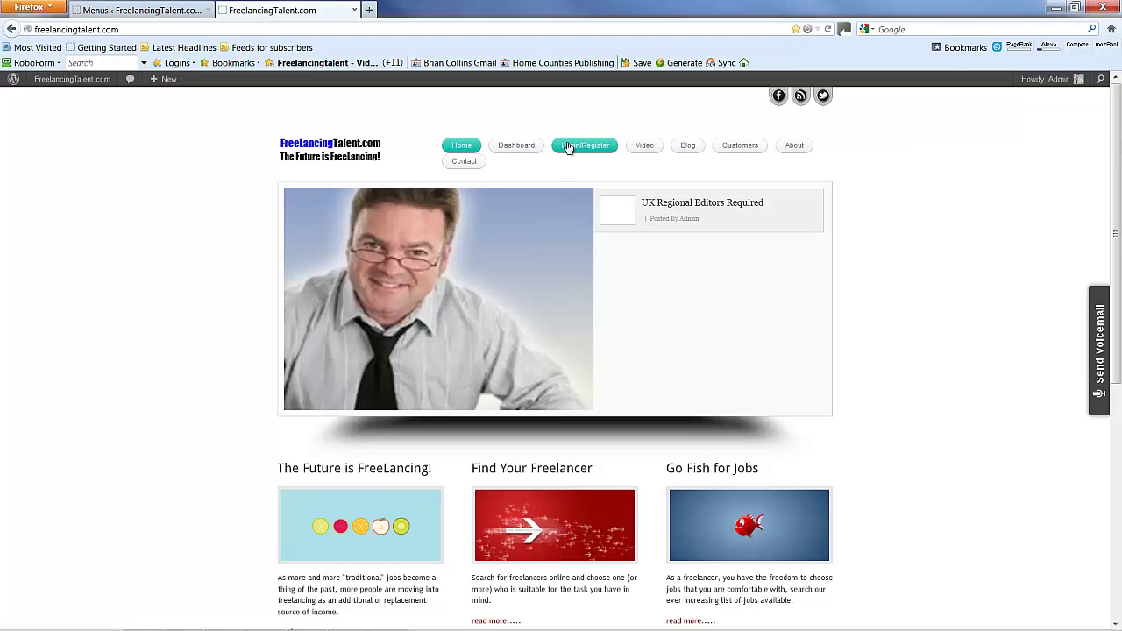
scroll(683, 327, down, 3)
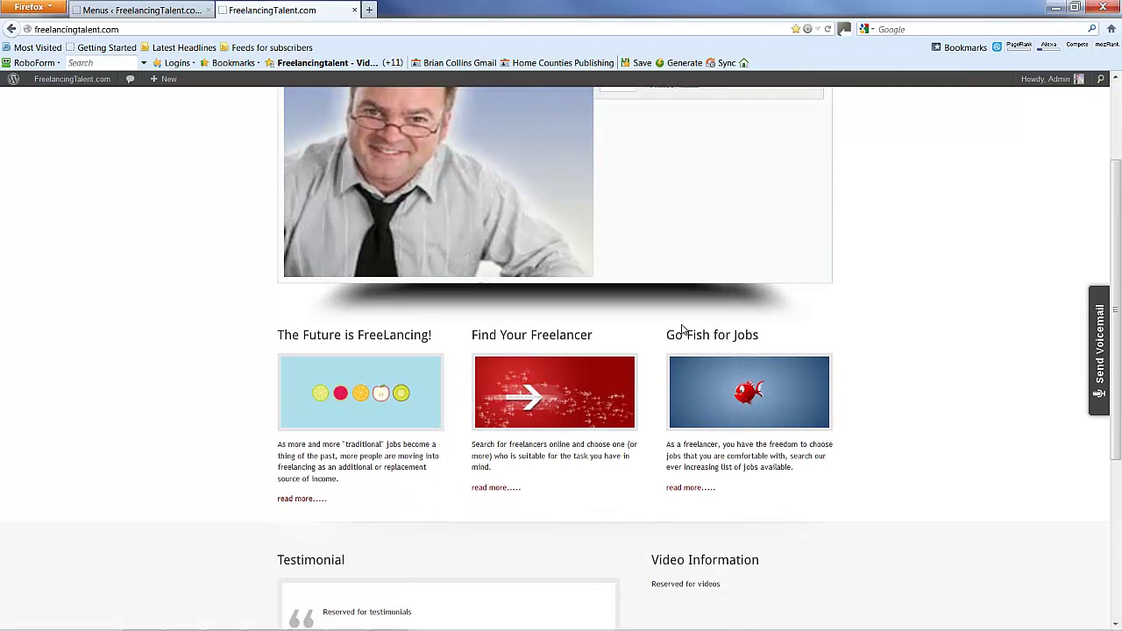
scroll(683, 328, down, 3)
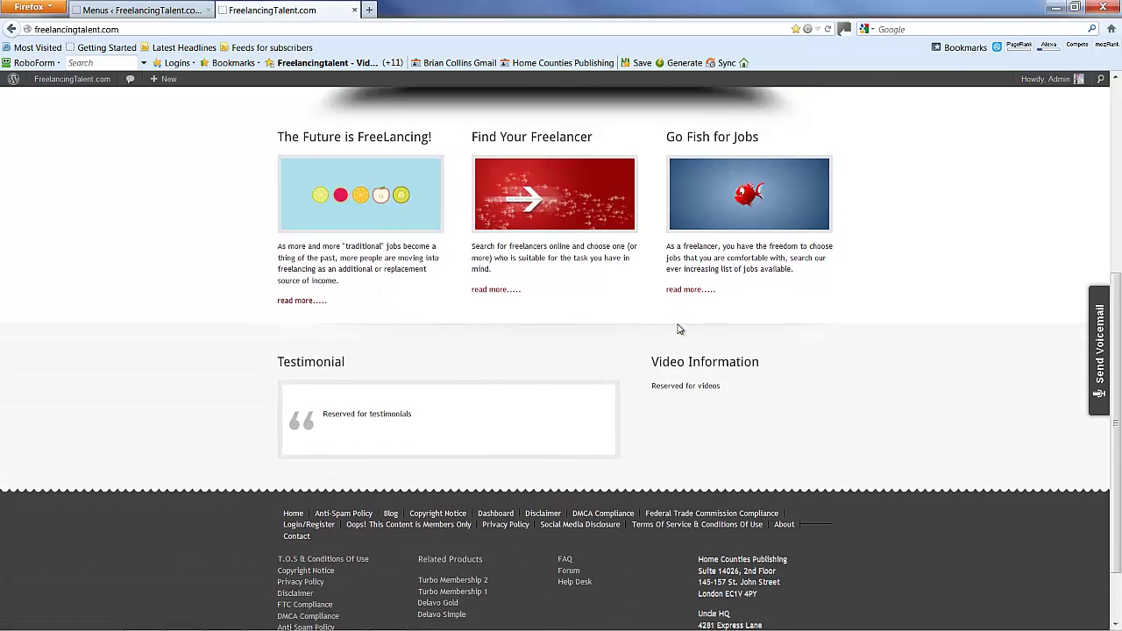
scroll(640, 395, down, 3)
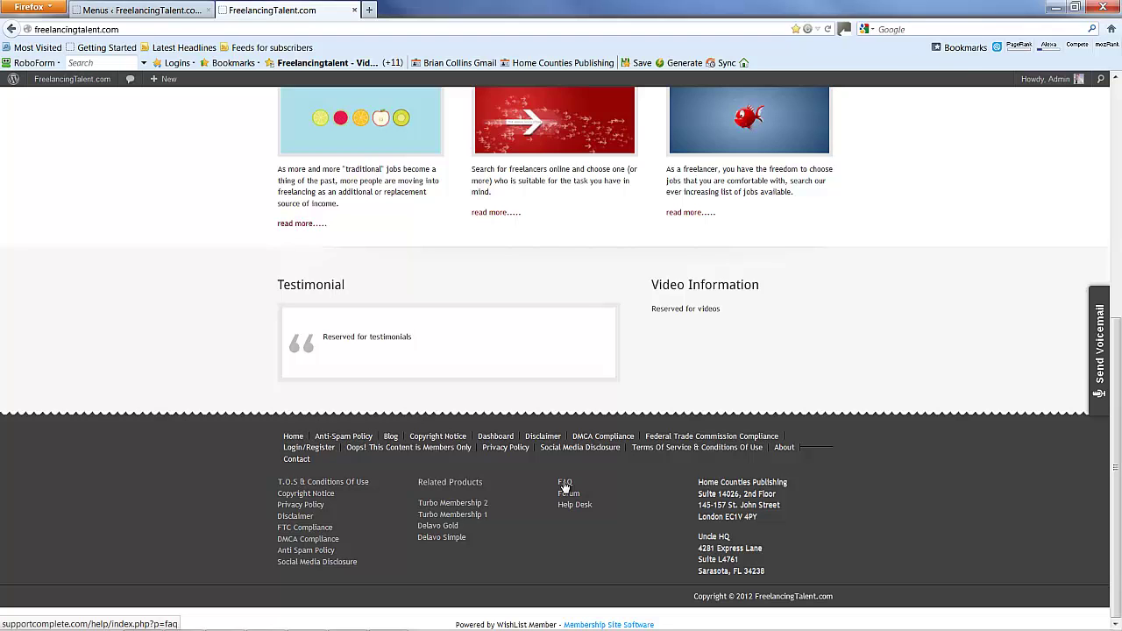
scroll(517, 394, up, 4)
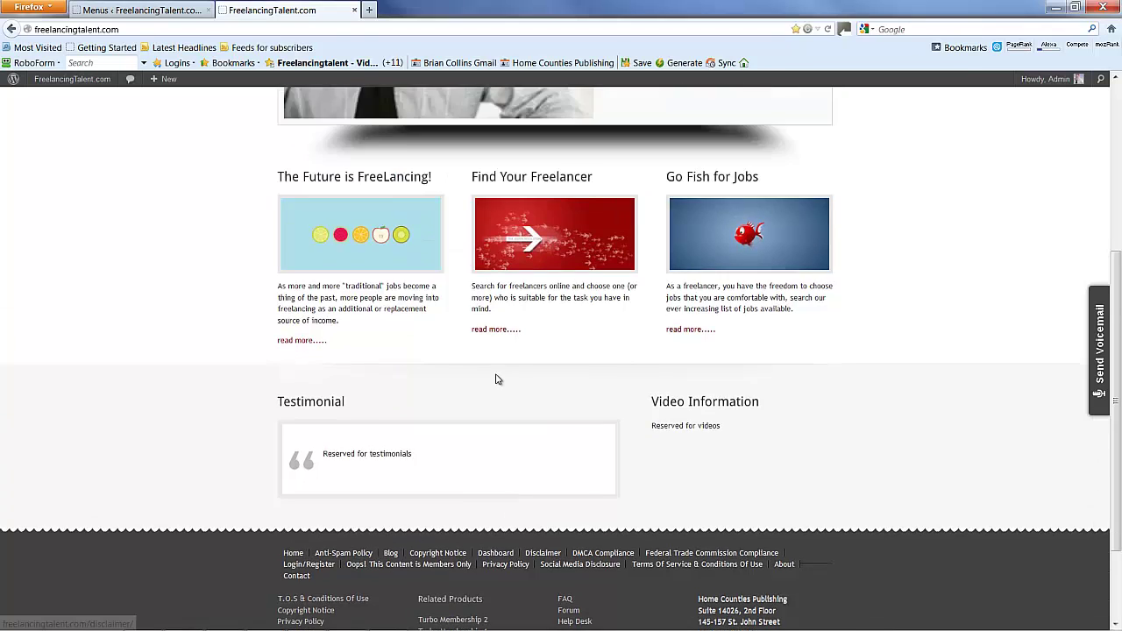
scroll(491, 368, up, 5)
scroll(333, 175, up, 3)
mouse_move(72, 79)
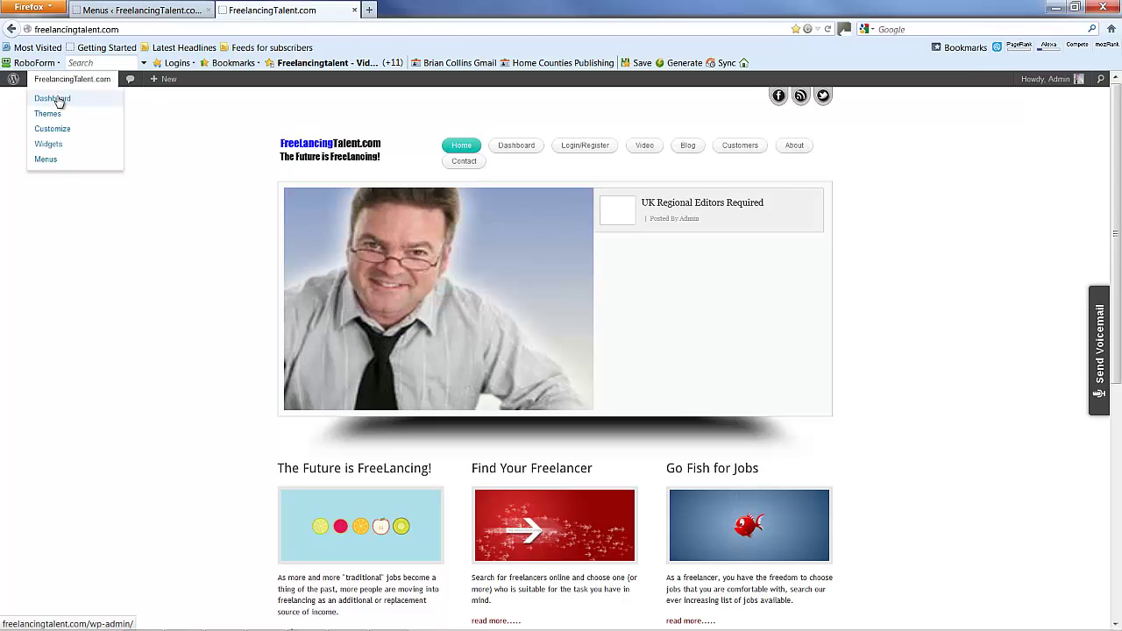
On the Widgets page, expand the Third Footer Widget Area's Text widget and click into its link HTML.
click(48, 143)
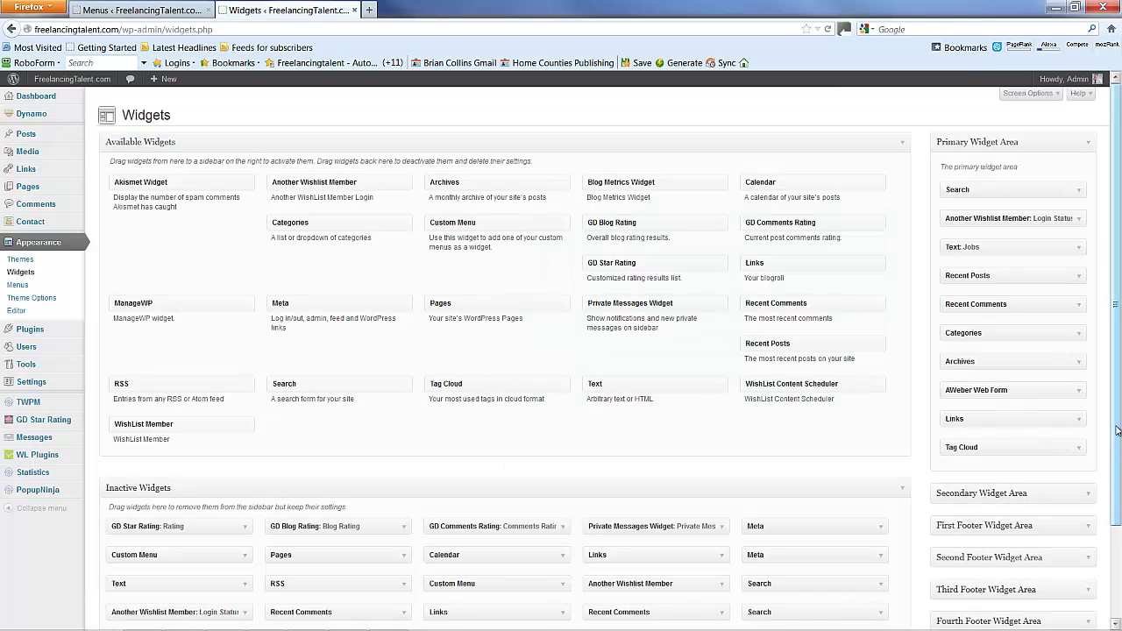
drag(1118, 435, 1117, 507)
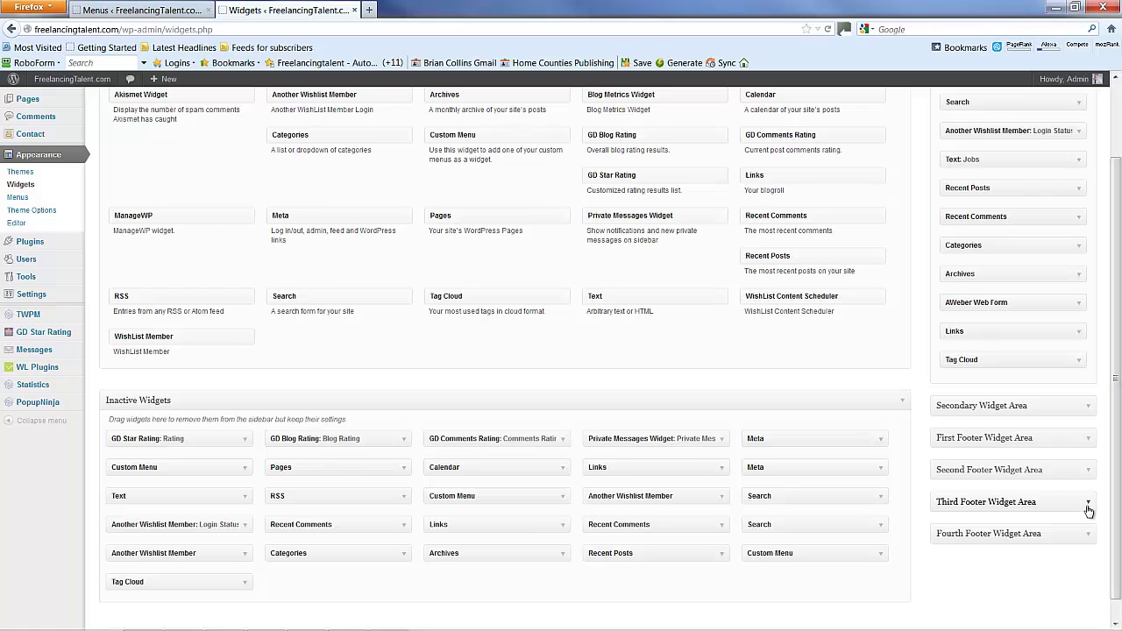
click(1088, 507)
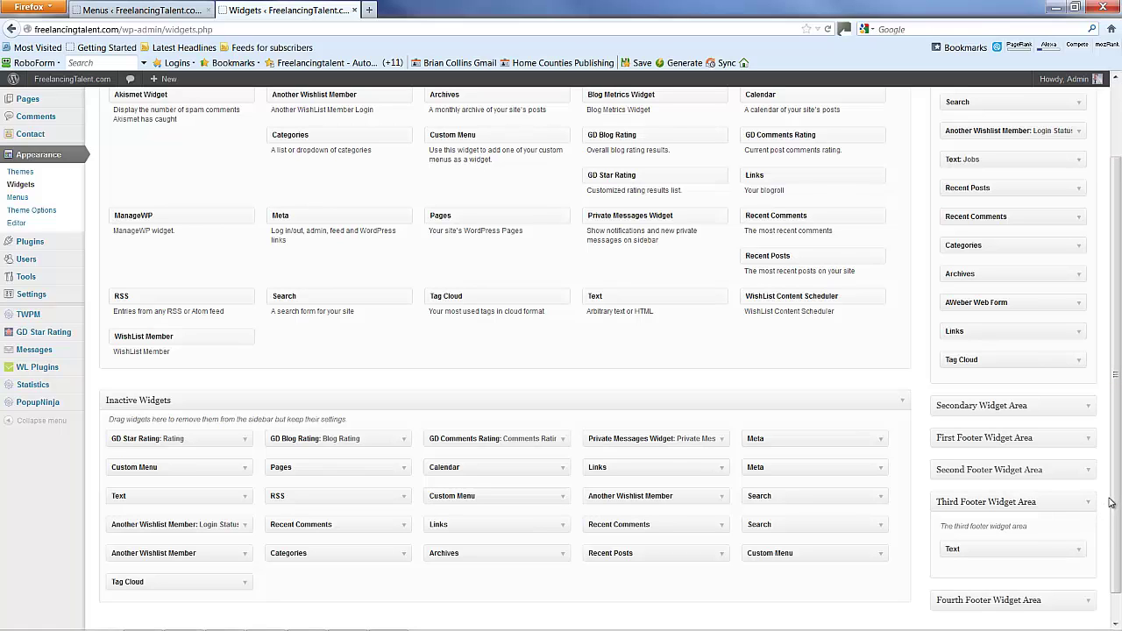
click(1079, 551)
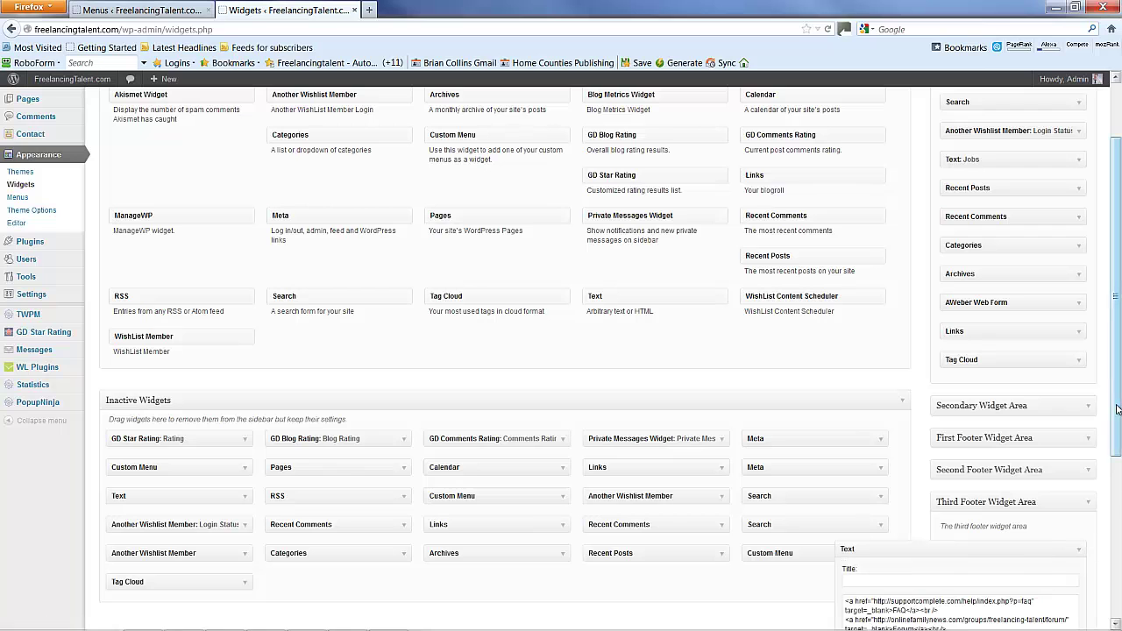
drag(1115, 409, 1113, 539)
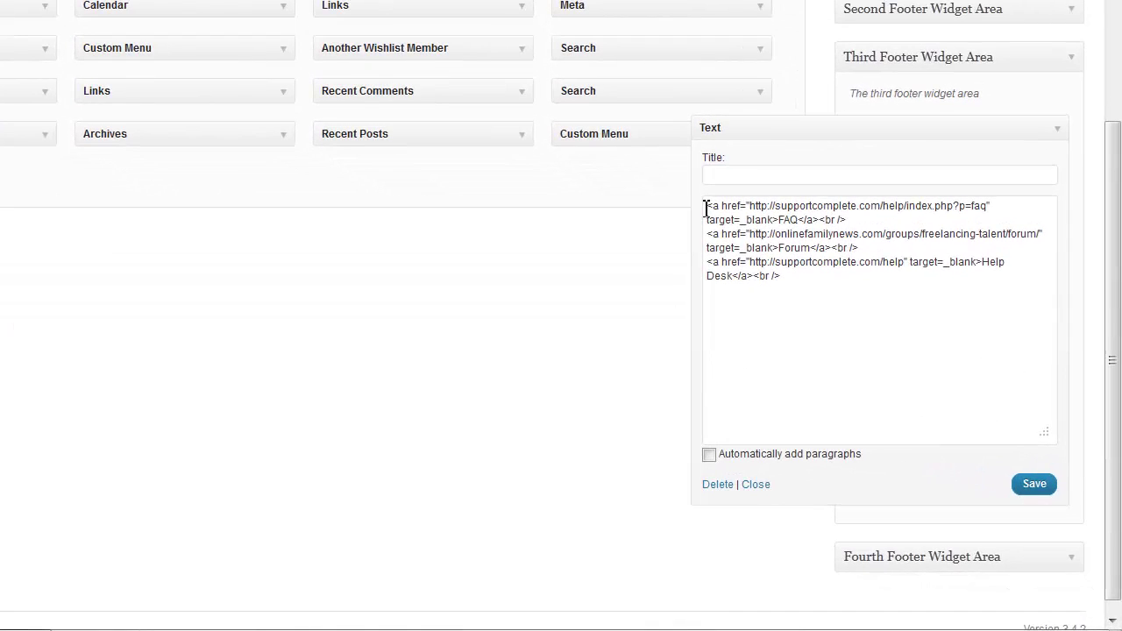
click(705, 211)
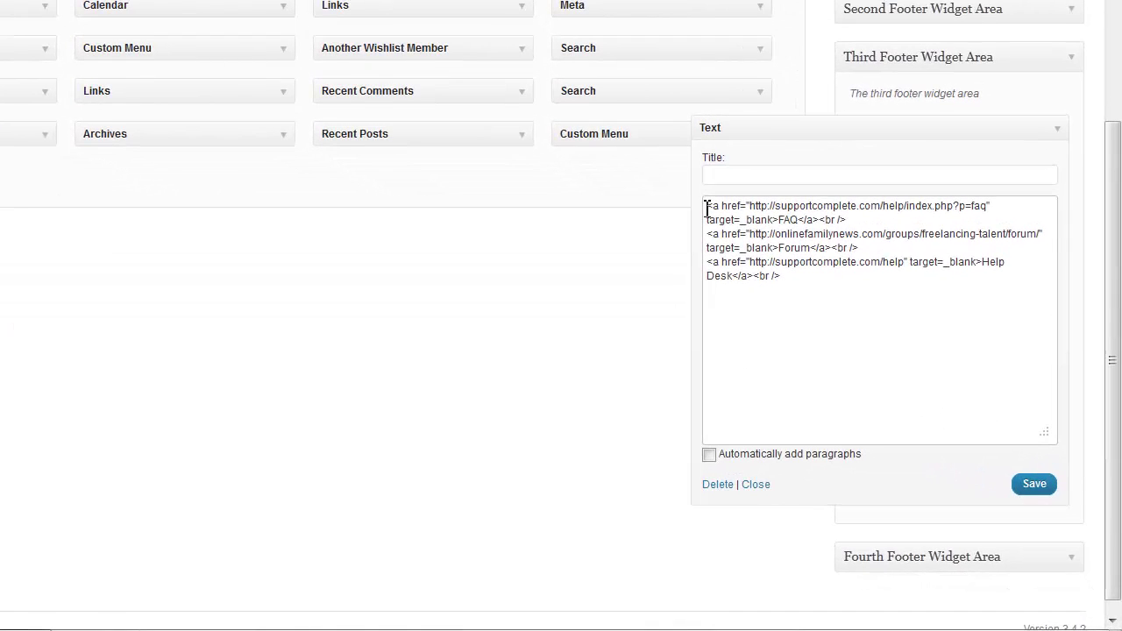